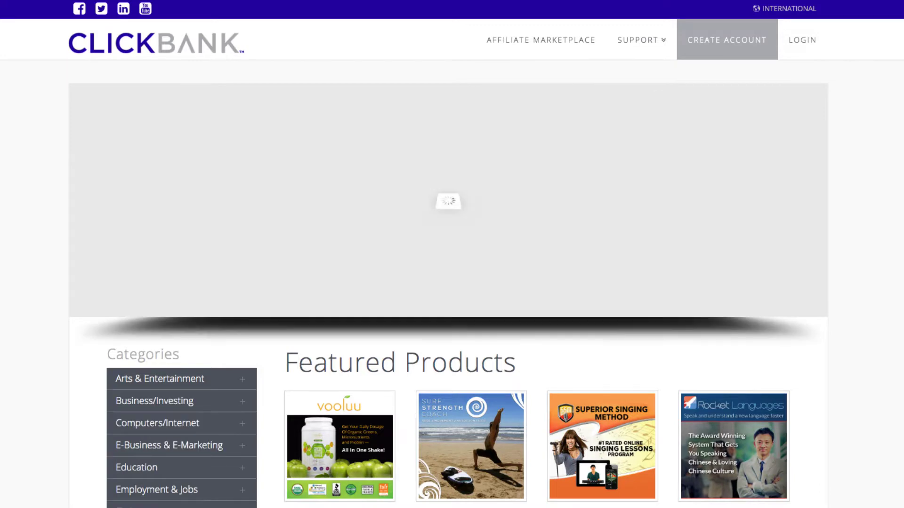
# Step: Look through ClickBank's featured products, view the Paleo Restart product page, and return to the product overview
pyautogui.scroll(-5, 401, 325)
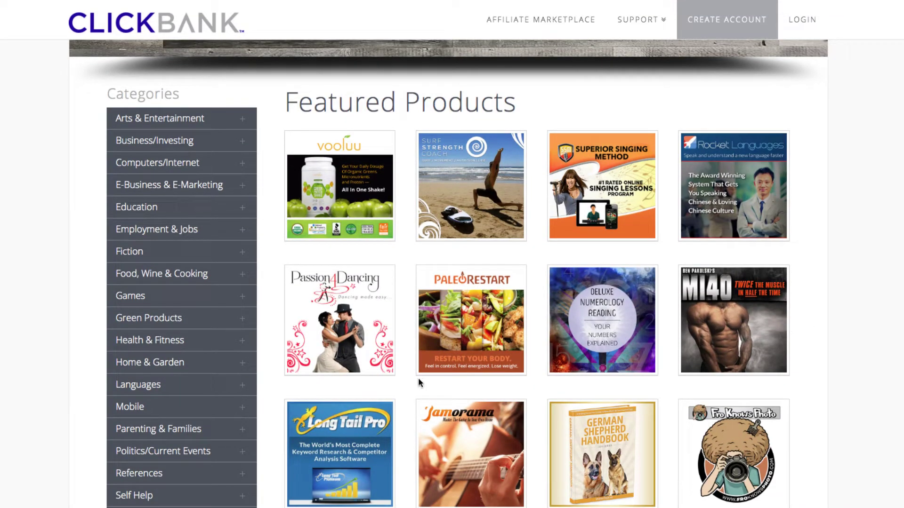
pyautogui.click(470, 327)
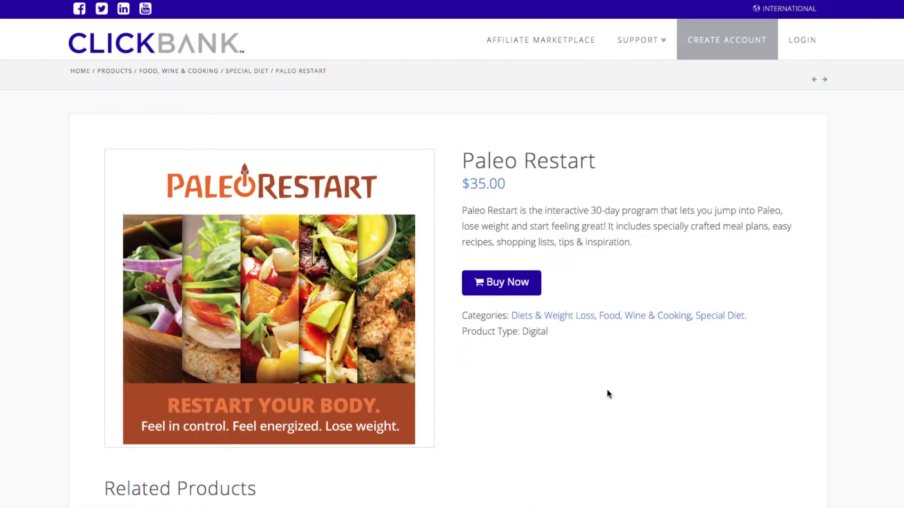
pyautogui.scroll(-8, 449, 270)
pyautogui.hotkey('alt', 'Left')
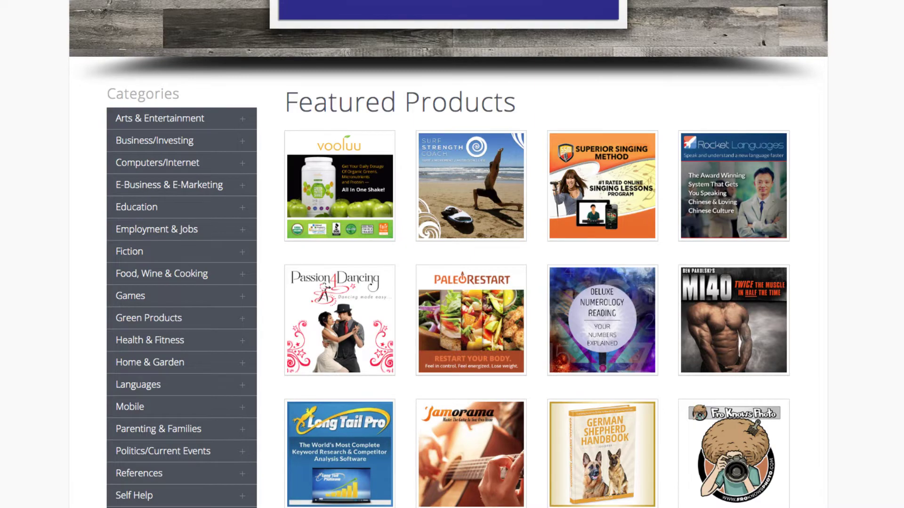
pyautogui.scroll(5, 807, 55)
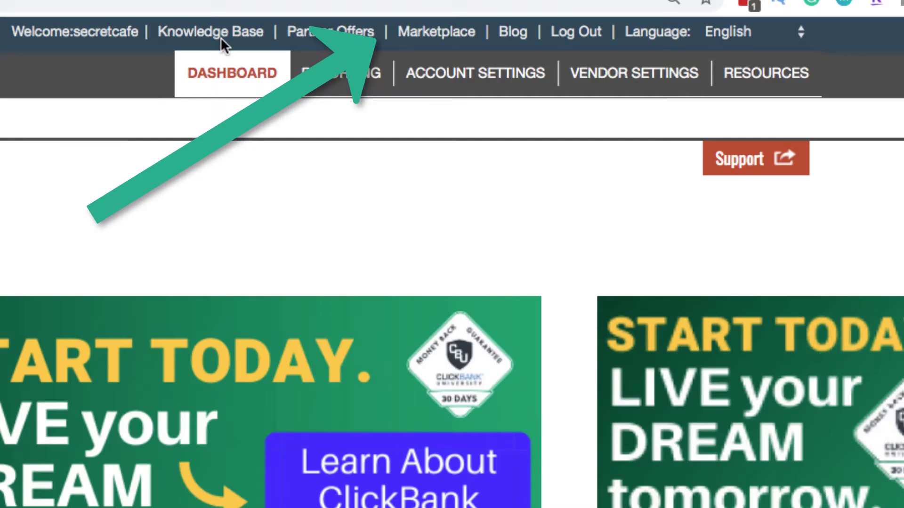
# Step: Open the affiliate Marketplace and list the products in the Arts & Entertainment category
pyautogui.click(437, 33)
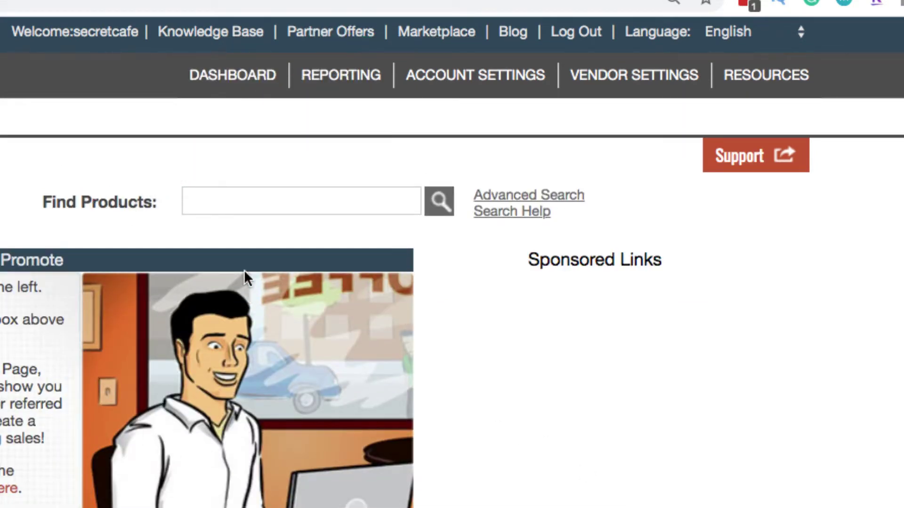
pyautogui.click(208, 203)
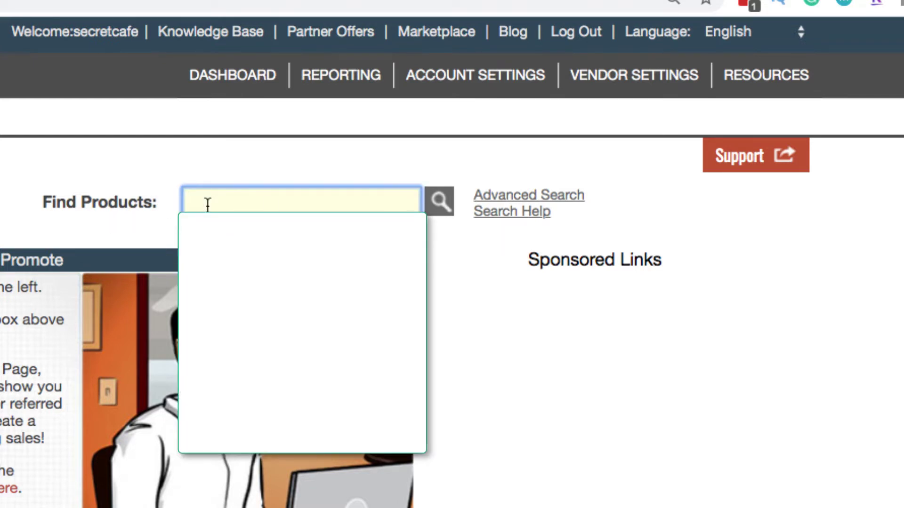
pyautogui.click(600, 402)
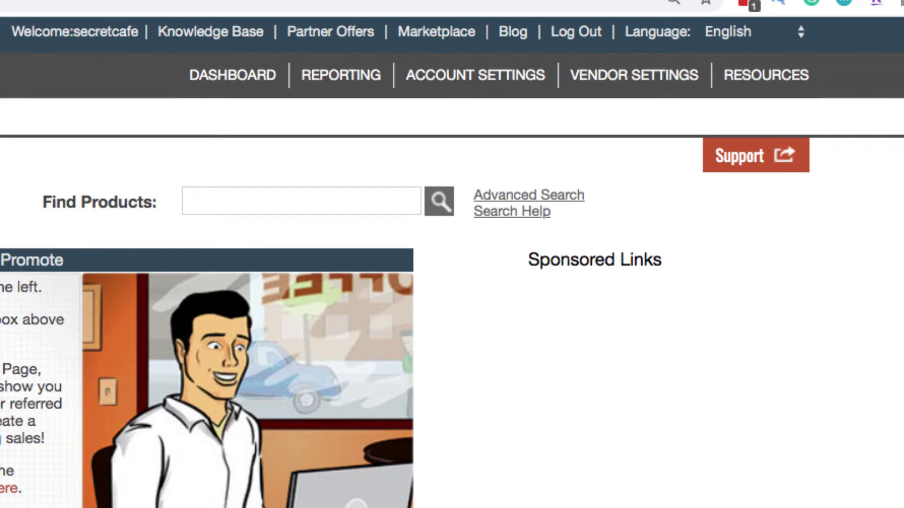
pyautogui.scroll(-5, 452, 282)
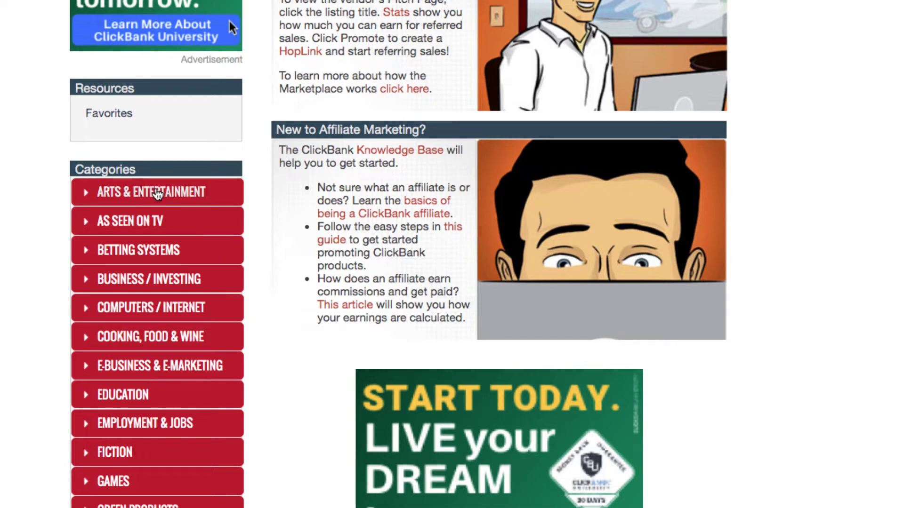
pyautogui.click(157, 193)
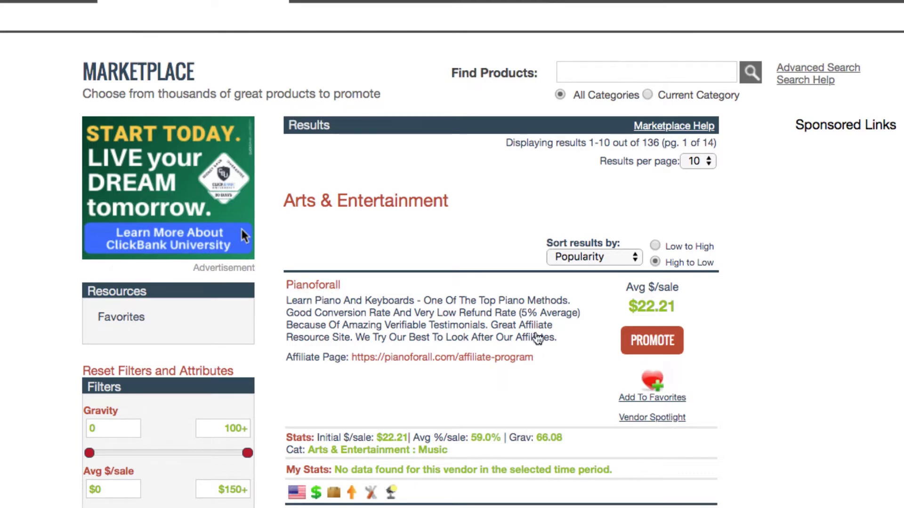
# Step: Generate a HopLink for promoting Pianoforall with the tracking ID left blank, copy the encrypted link, and close the HopLink window
pyautogui.click(659, 351)
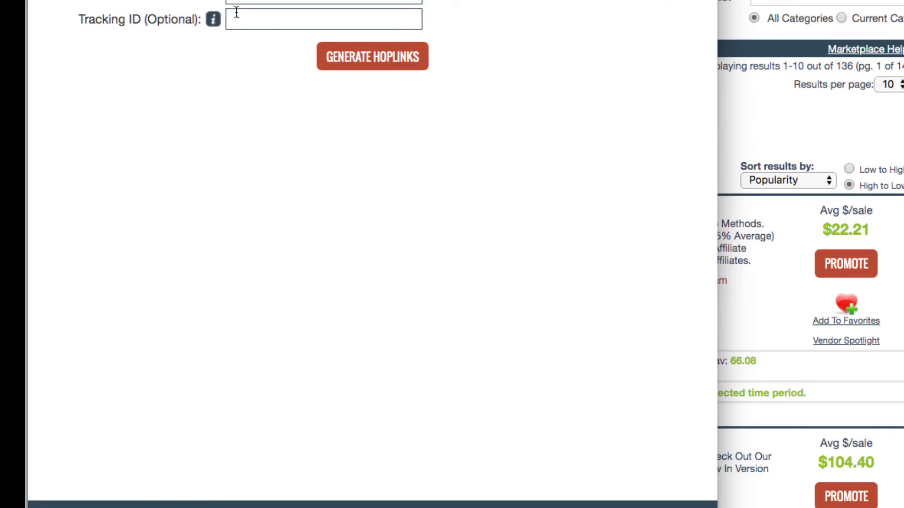
pyautogui.click(372, 59)
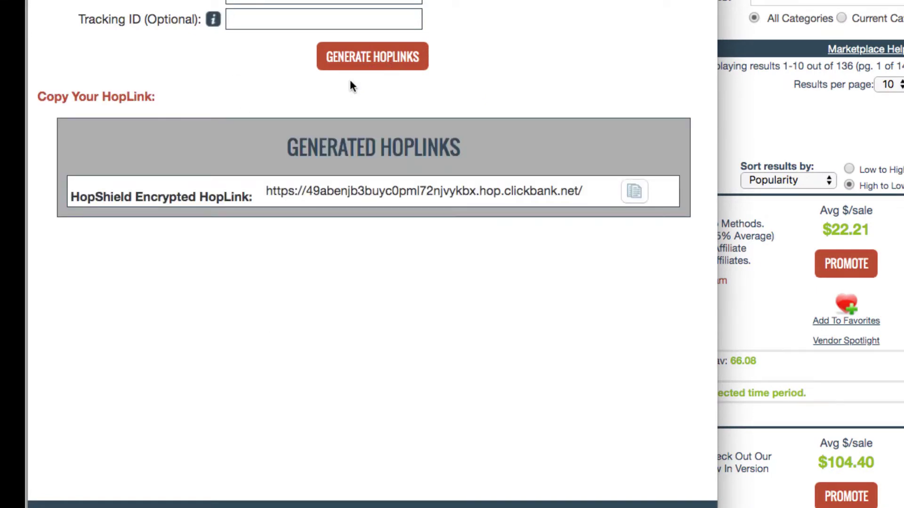
pyautogui.click(631, 192)
pyautogui.press('super+w')
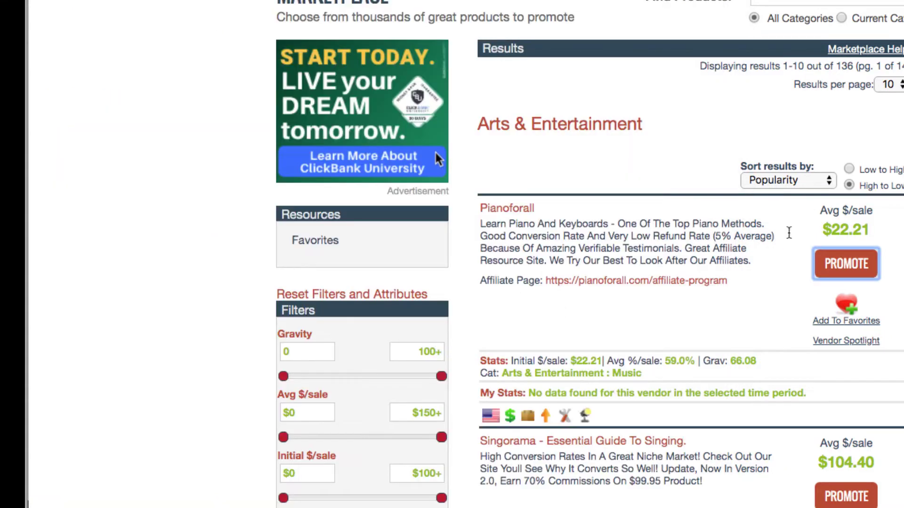
# Step: Open the Pianoforall vendor's pitch page and review its lessons, videos, ebooks and testimonials sections
pyautogui.click(510, 211)
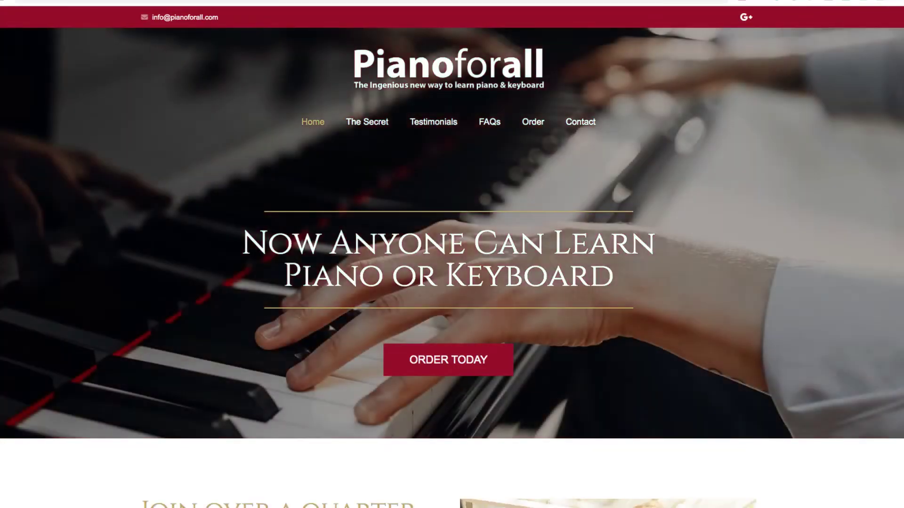
pyautogui.scroll(-14, 452, 254)
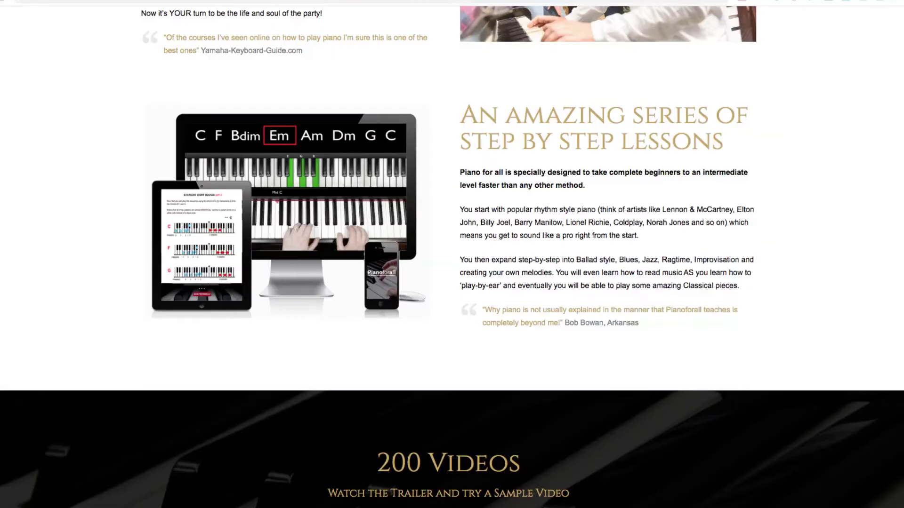
pyautogui.scroll(-14, 452, 254)
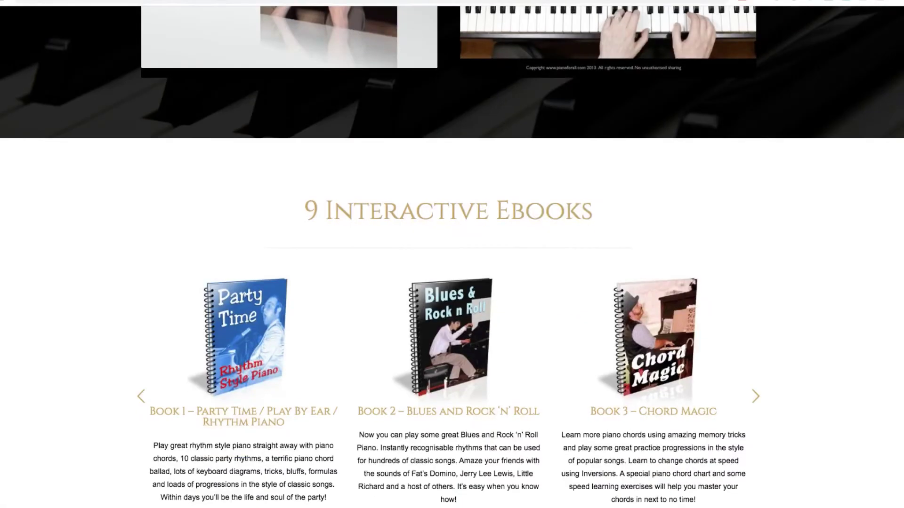
pyautogui.scroll(-8, 452, 254)
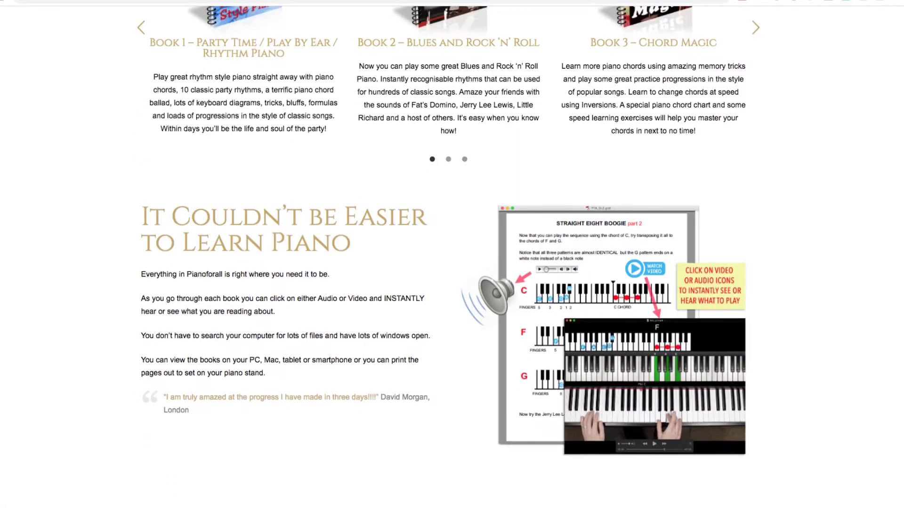
pyautogui.scroll(-3, 452, 254)
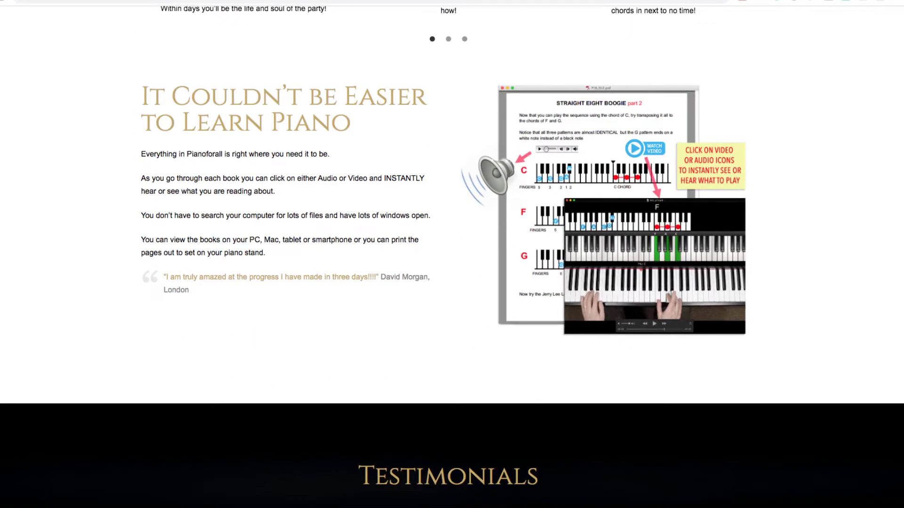
pyautogui.scroll(20, 452, 254)
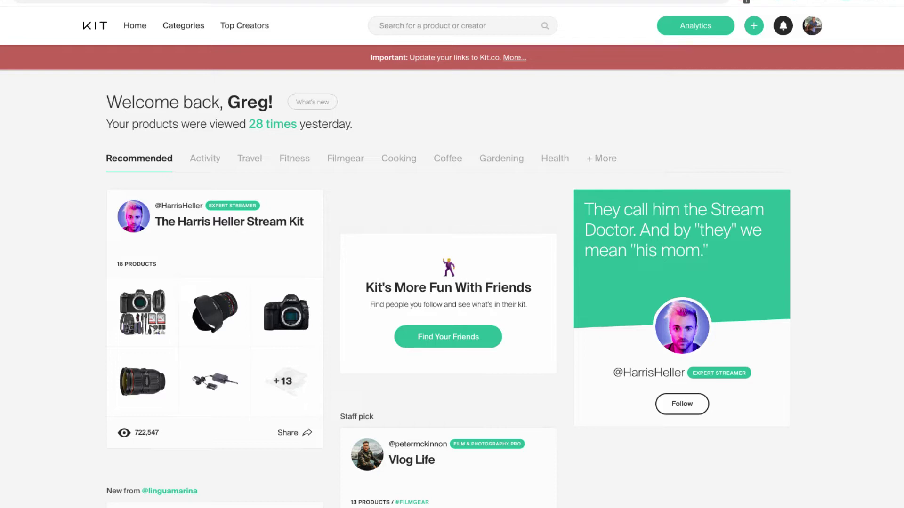
# Step: Browse the recommended creator kits on the Kit home feed and return to the top of the page
pyautogui.scroll(-2, 451, 277)
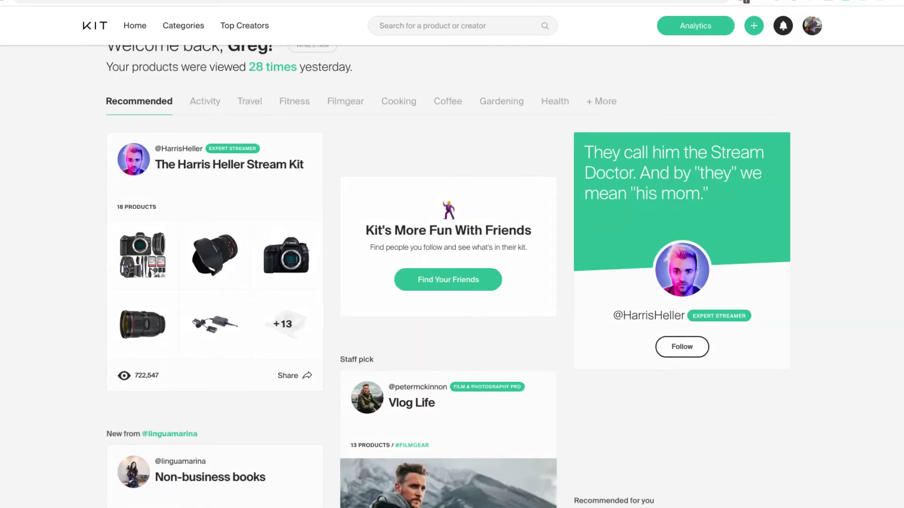
pyautogui.scroll(-2, 452, 277)
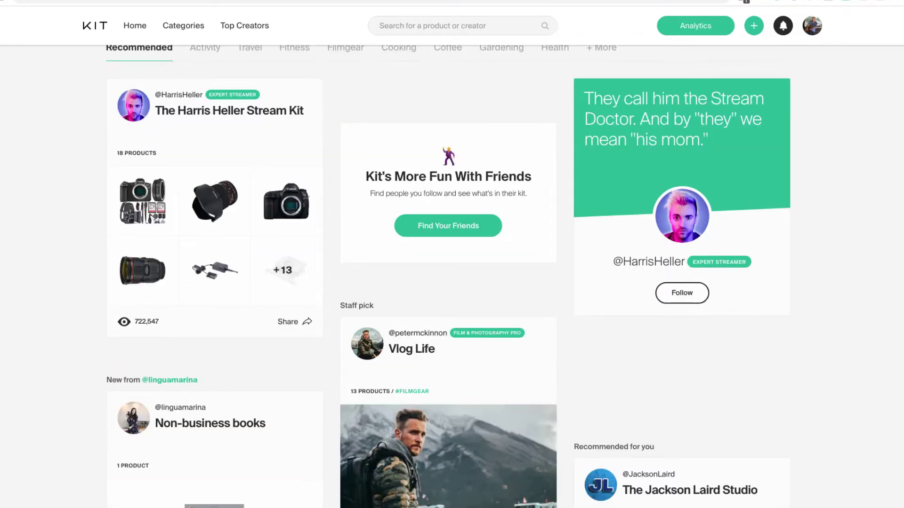
pyautogui.scroll(-3, 452, 276)
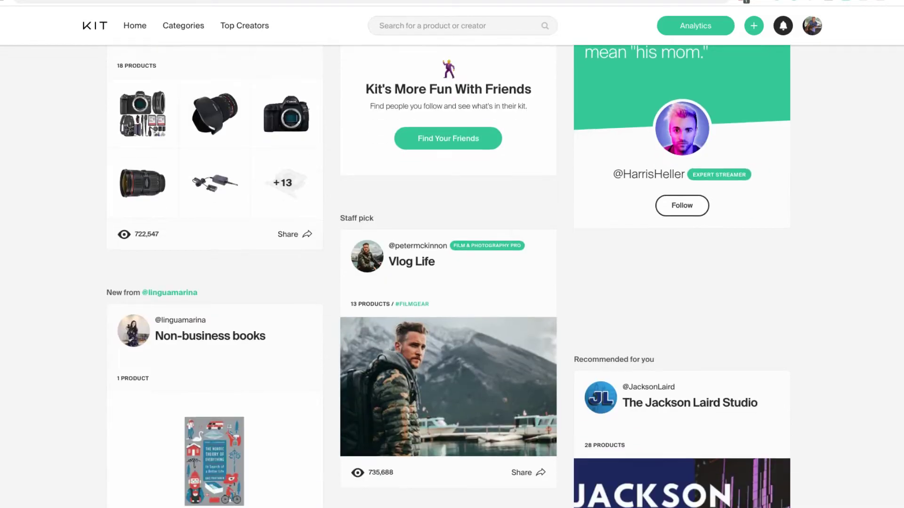
pyautogui.scroll(-9, 452, 277)
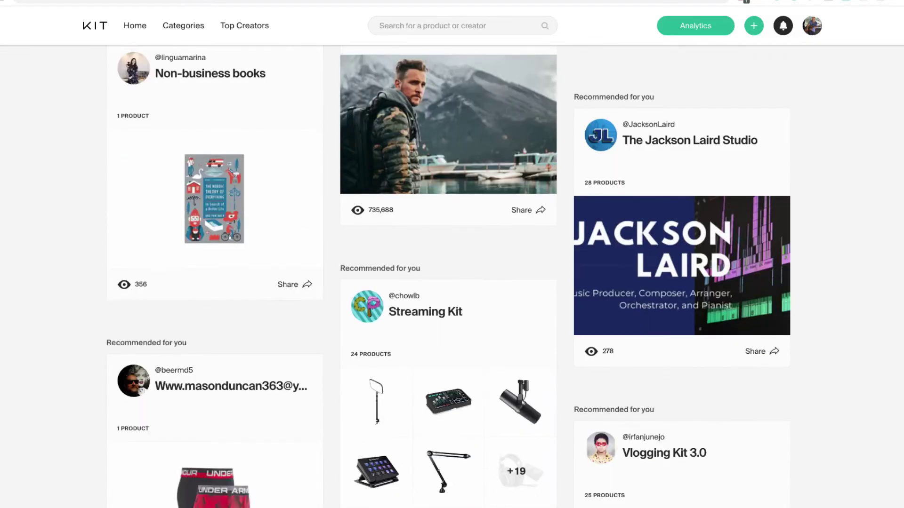
pyautogui.scroll(-3, 452, 277)
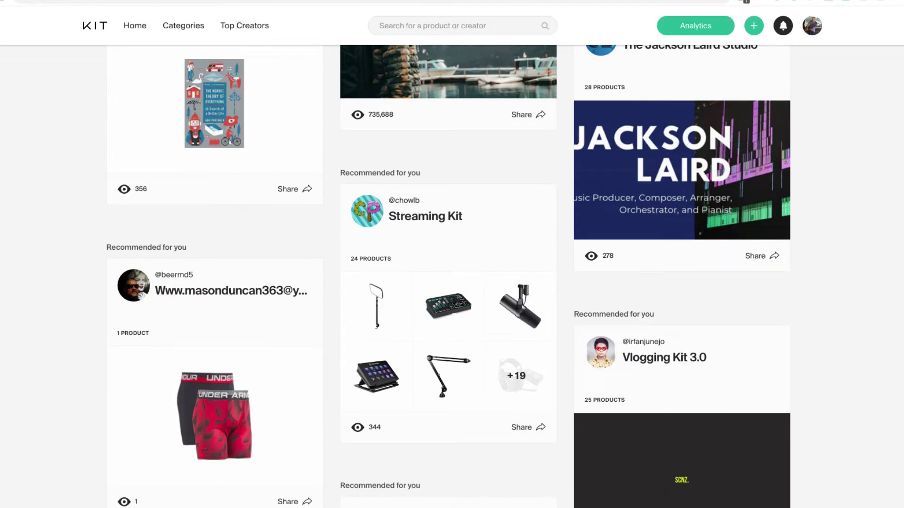
pyautogui.scroll(1, 438, 331)
pyautogui.scroll(-1, 437, 331)
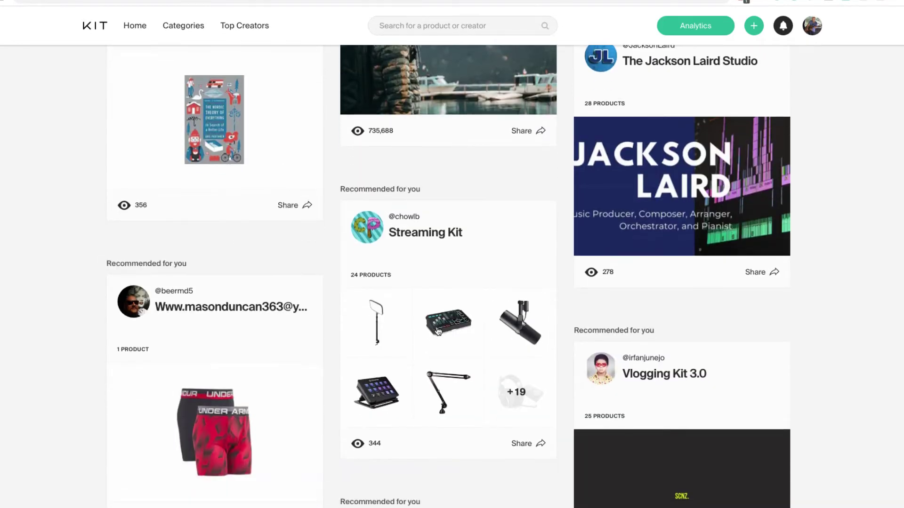
pyautogui.scroll(8, 448, 277)
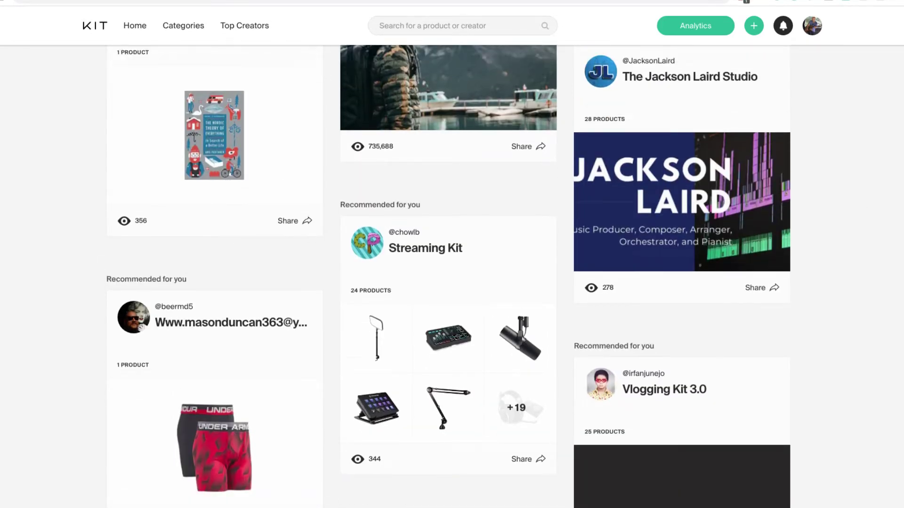
pyautogui.scroll(3, 448, 277)
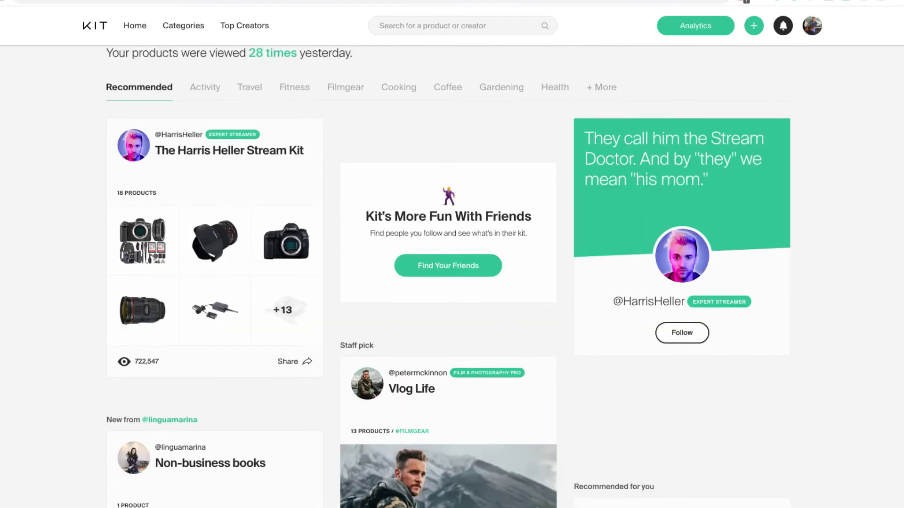
# Step: Open your own Kit profile and look through all its product kits, from Make Money Online to Home Studio Gear
pyautogui.click(818, 33)
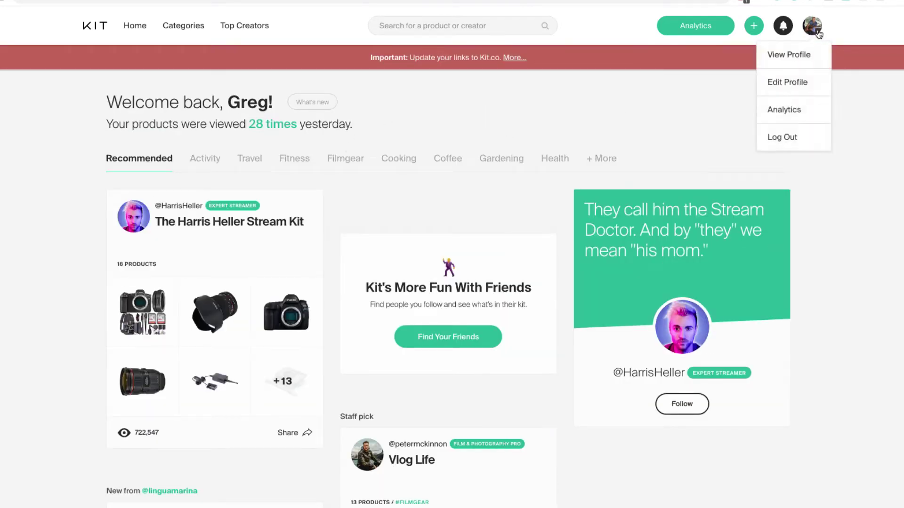
pyautogui.click(799, 56)
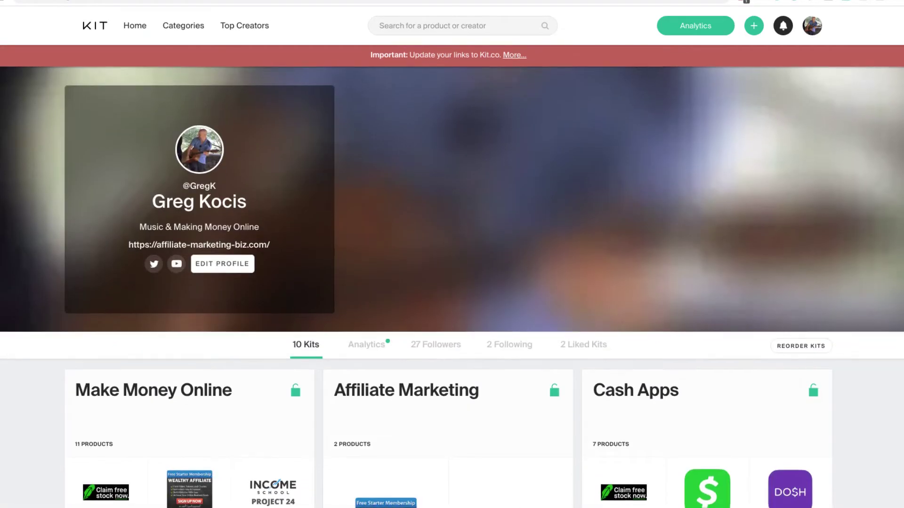
pyautogui.scroll(-3, 452, 277)
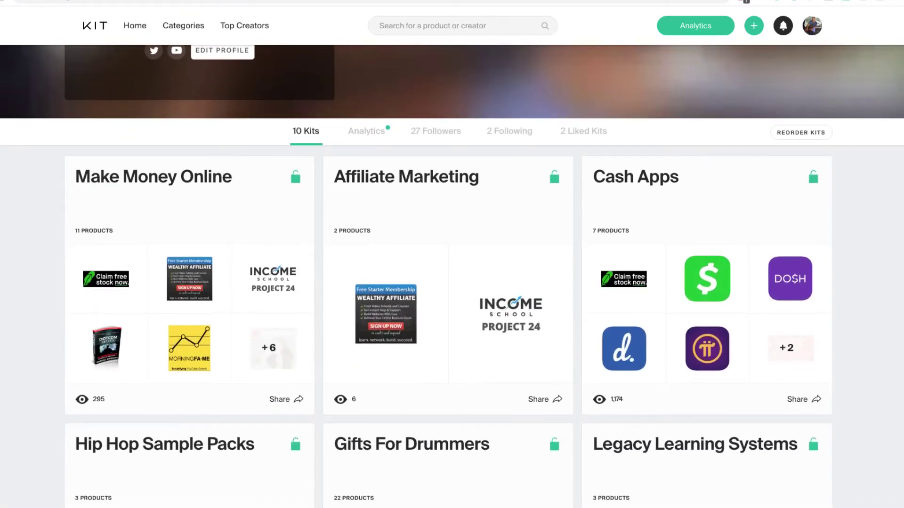
pyautogui.scroll(-1, 760, 206)
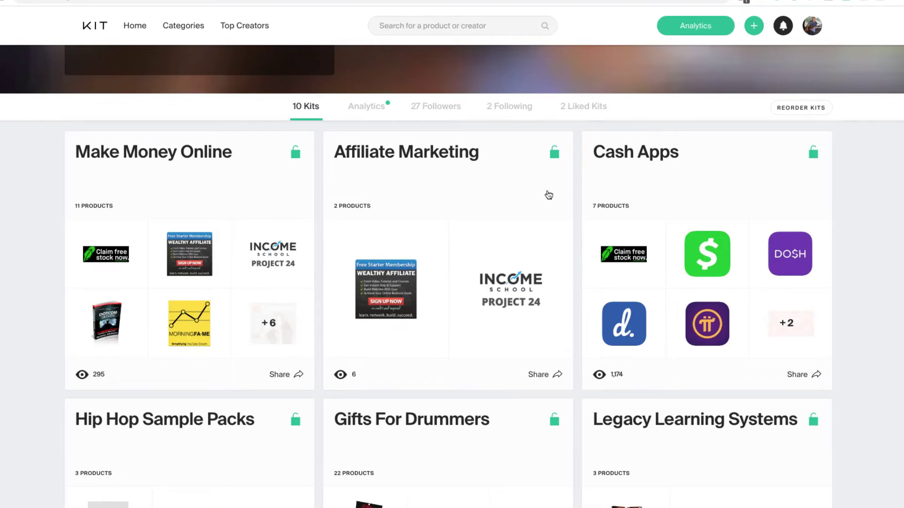
pyautogui.scroll(-4, 452, 277)
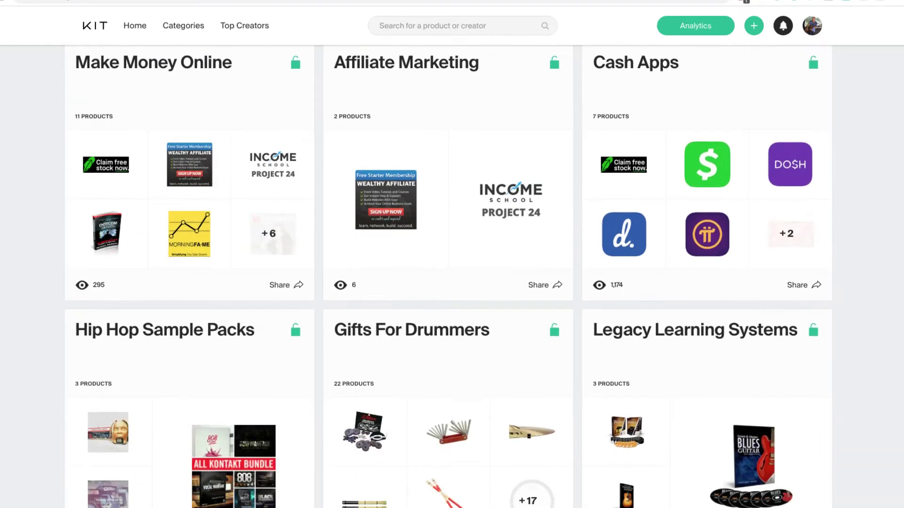
pyautogui.scroll(-1, 447, 306)
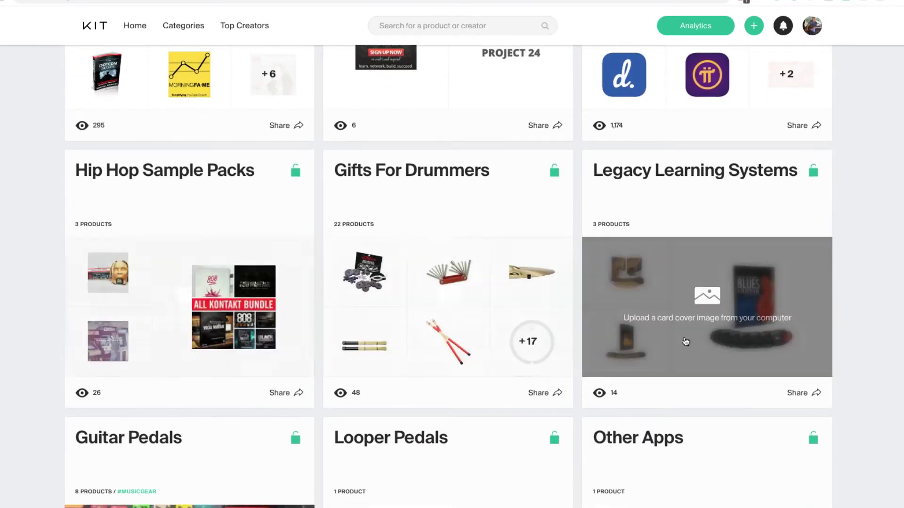
pyautogui.scroll(-4, 220, 294)
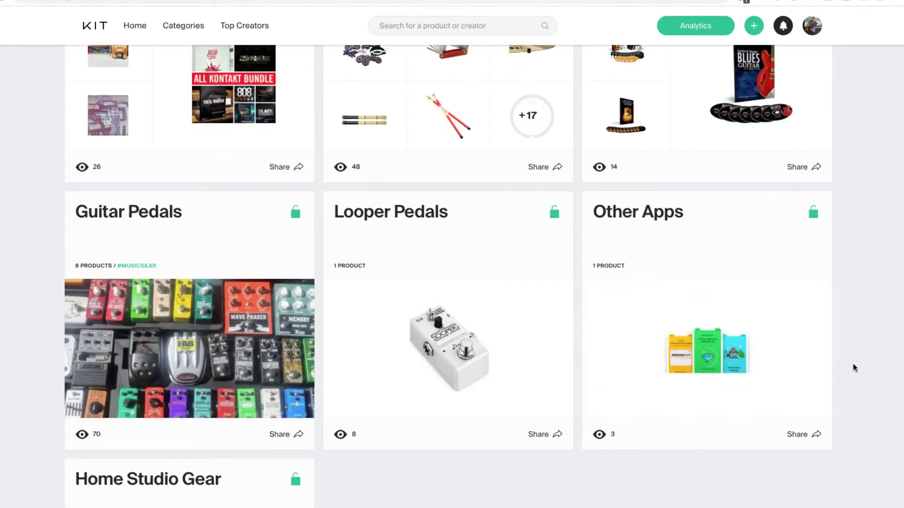
pyautogui.scroll(-4, 448, 264)
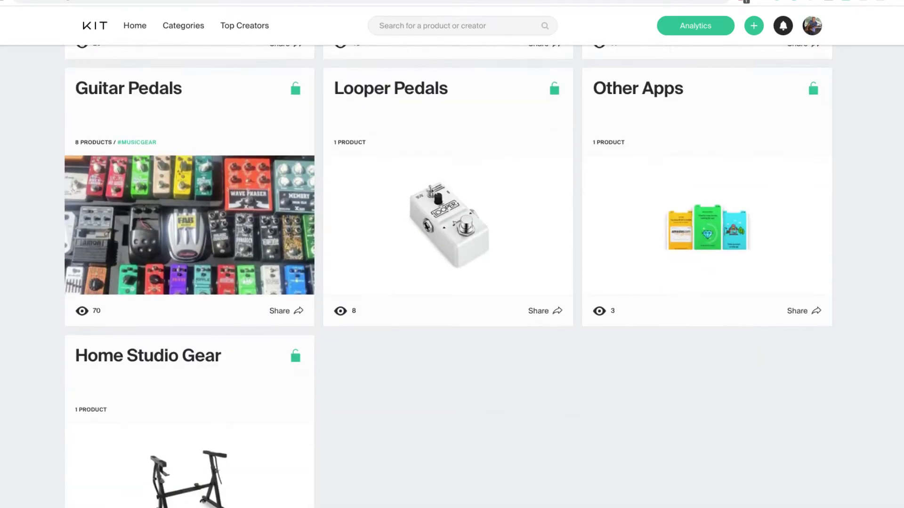
pyautogui.scroll(-2, 448, 265)
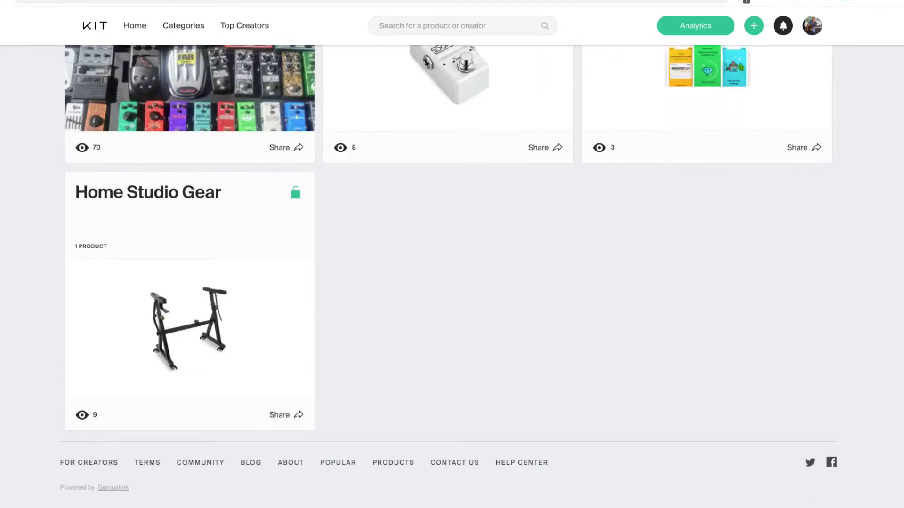
# Step: Create a new kit named Music Lessons with the description Music Lessons and continue to adding products
pyautogui.scroll(1, 448, 265)
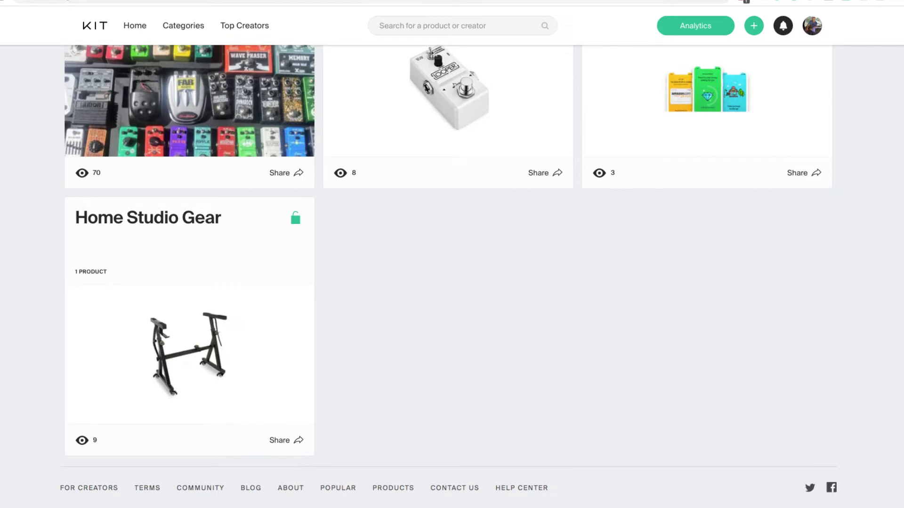
pyautogui.scroll(15, 447, 264)
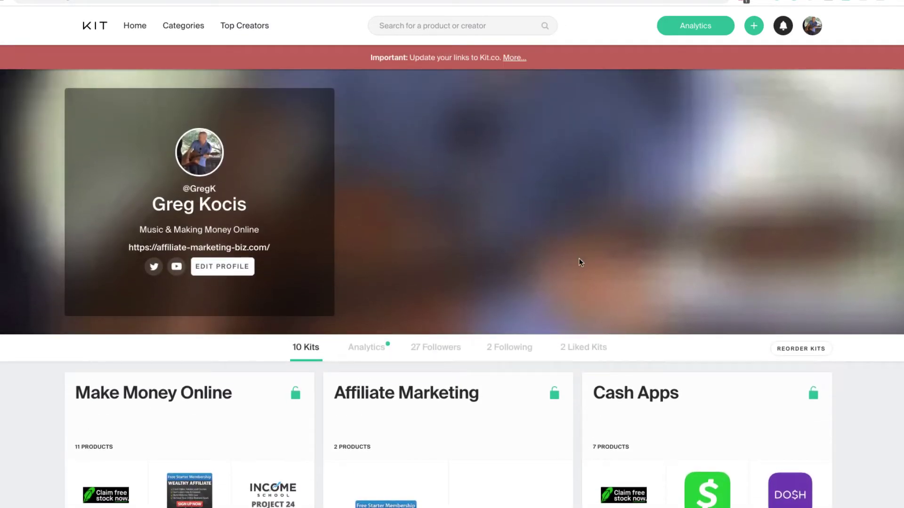
pyautogui.click(754, 25)
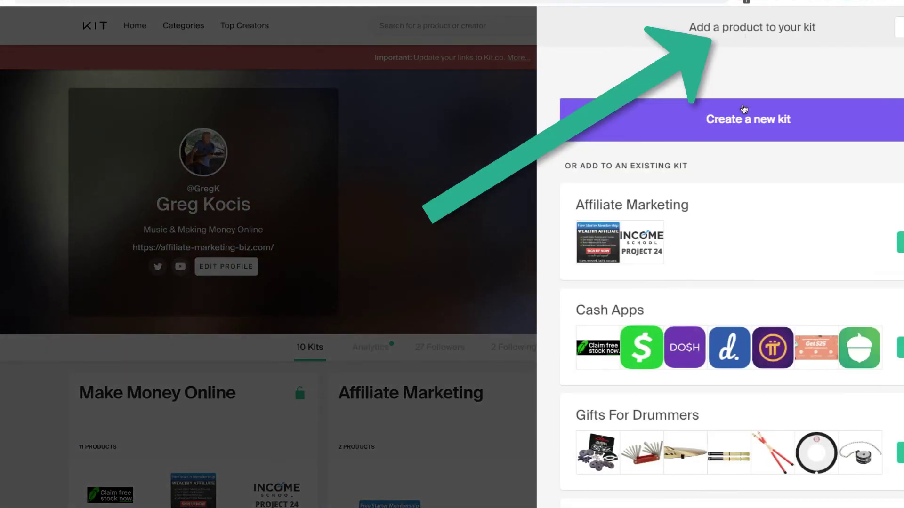
pyautogui.click(771, 120)
pyautogui.click(669, 88)
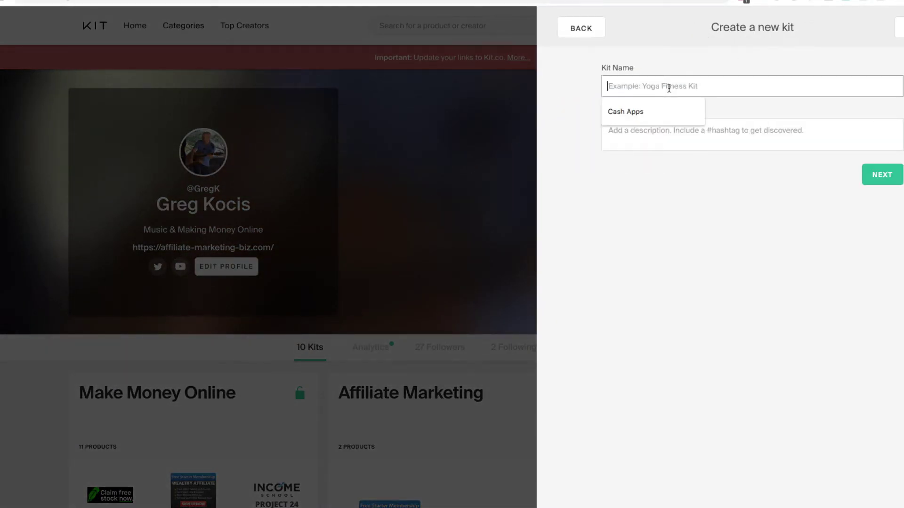
pyautogui.write('Mue')
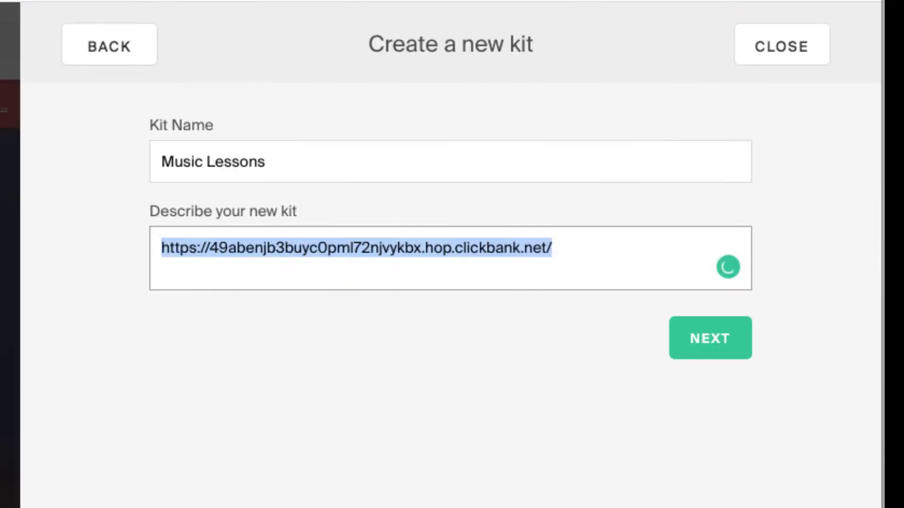
pyautogui.press('BackSpace')
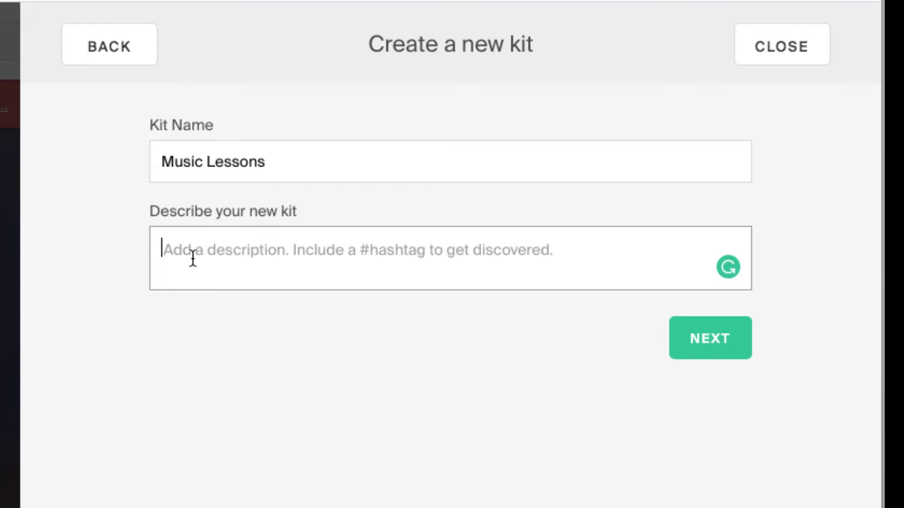
pyautogui.write('Music')
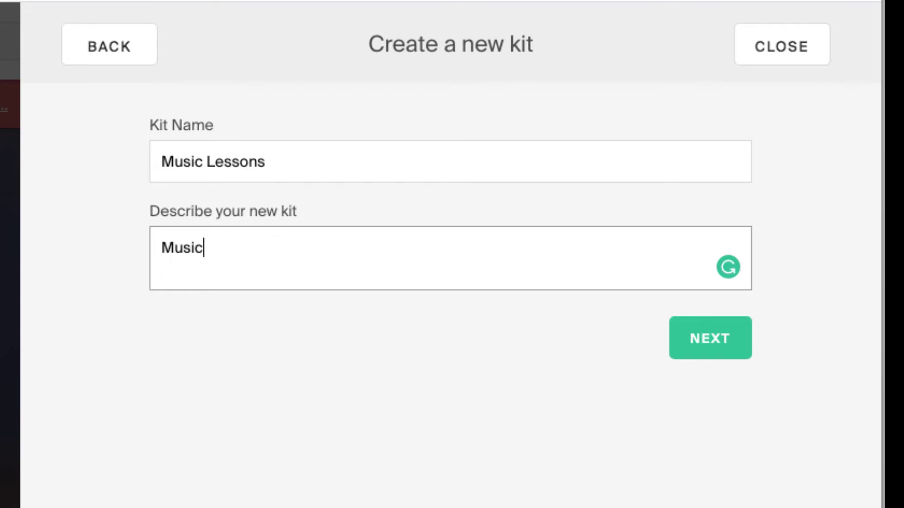
pyautogui.write(' Lessons')
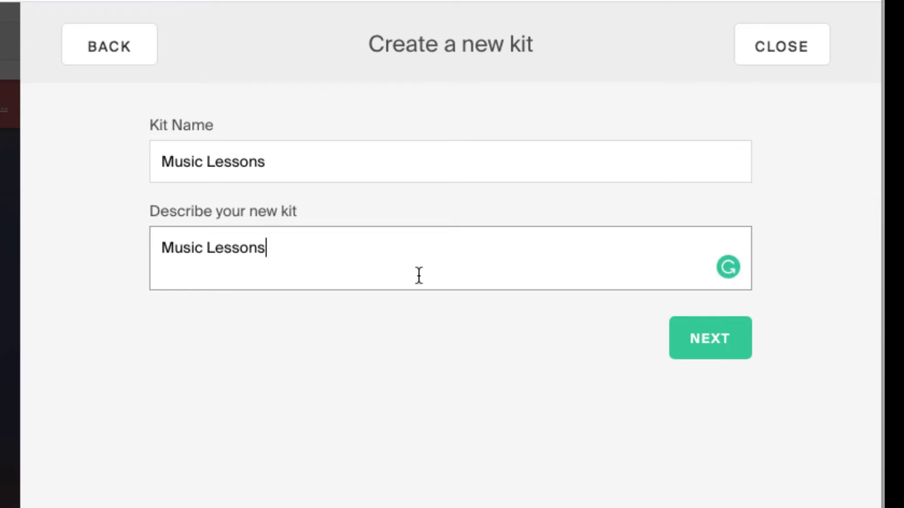
pyautogui.click(718, 338)
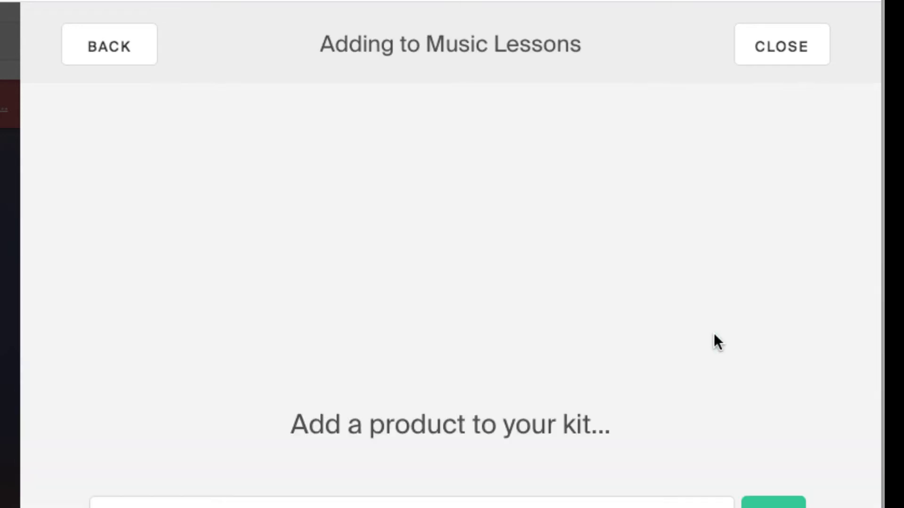
# Step: Add a product to the Music Lessons kit by submitting the copied Pianoforall ClickBank HopLink as its link
pyautogui.scroll(-5, 681, 341)
pyautogui.click(232, 398)
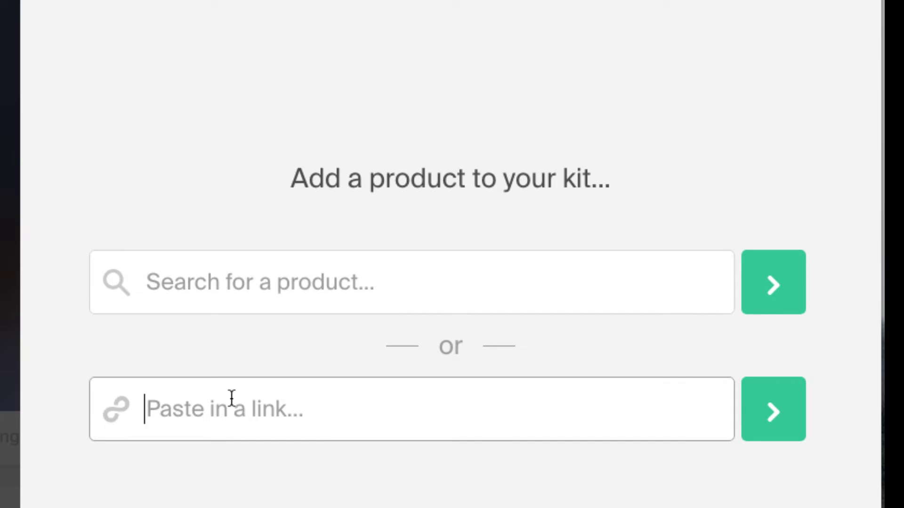
pyautogui.write('https://49abenjb3buyc0pml72njvykbx.hop.clickbank.net/')
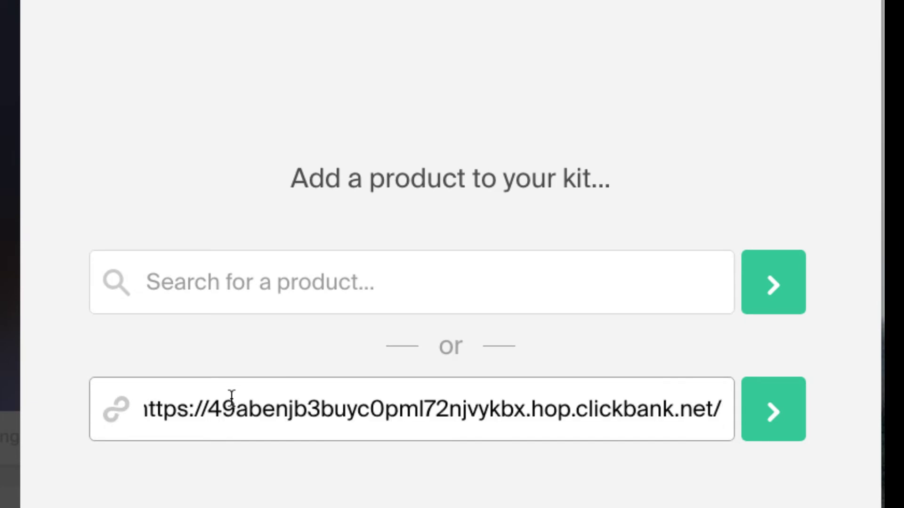
pyautogui.click(773, 424)
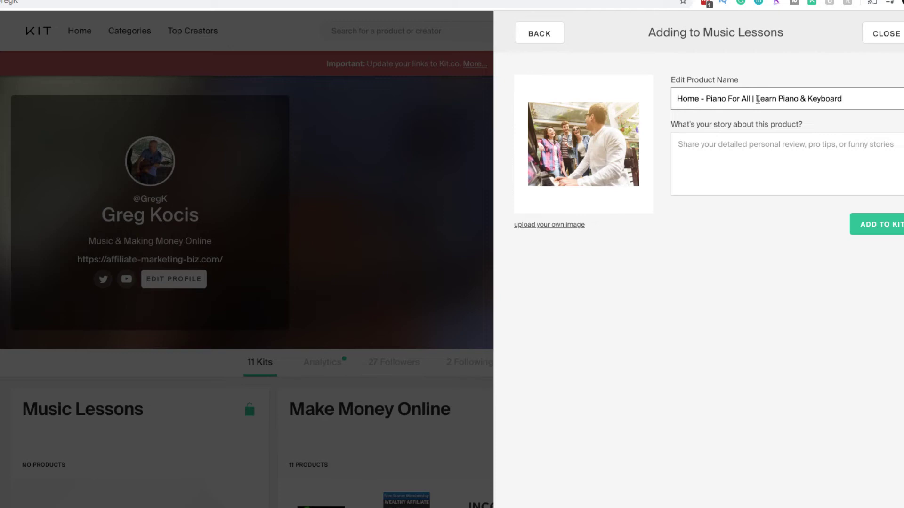
# Step: Remove the vertical bar from the product name so it reads "Home - Piano For All Learn Piano & Keyboard"
pyautogui.click(757, 100)
pyautogui.press('BackSpace')
pyautogui.press('BackSpace')
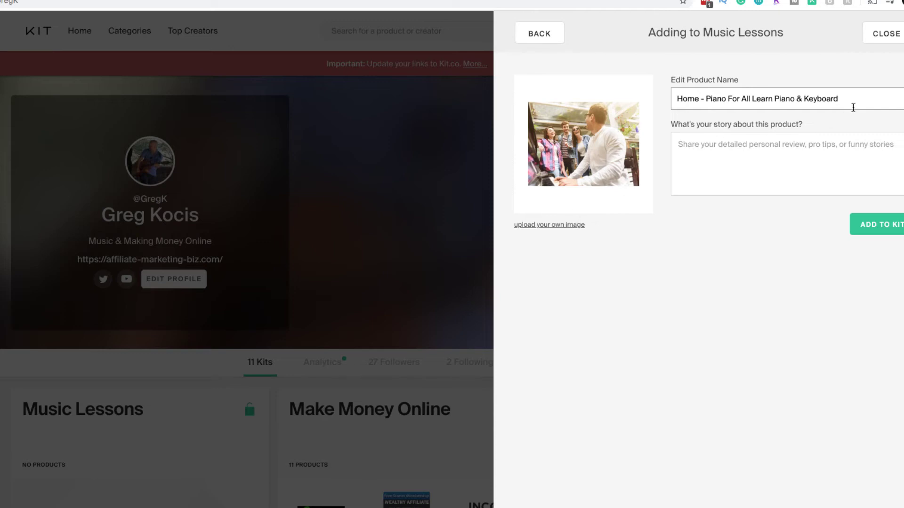
# Step: Copy the full product name into the product's story and add the product to the kit
pyautogui.moveTo(853, 104); pyautogui.dragTo(785, 83)
pyautogui.hotkey('ctrl', 'c')
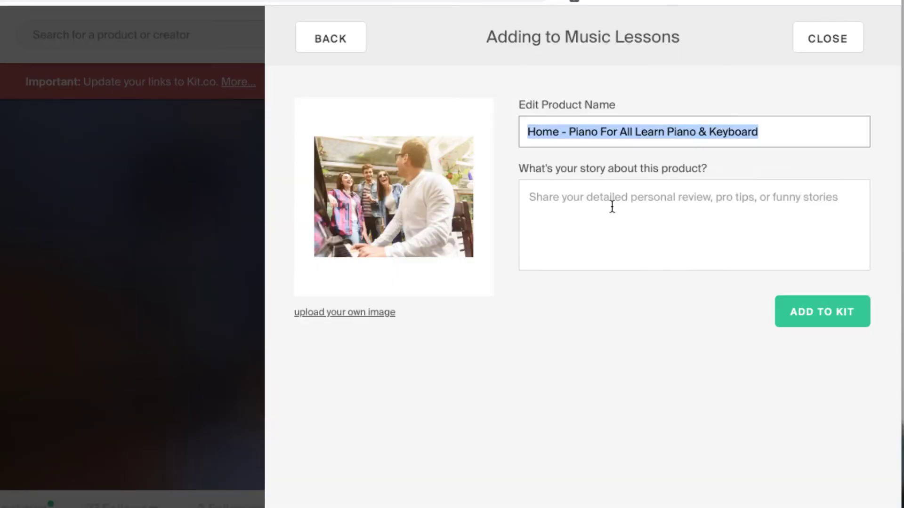
pyautogui.click(735, 152)
pyautogui.hotkey('ctrl', 'v')
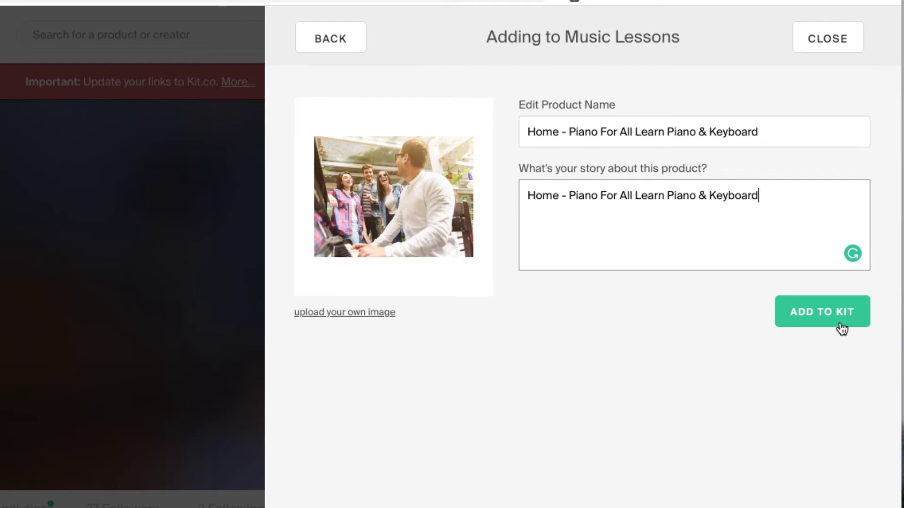
pyautogui.click(836, 307)
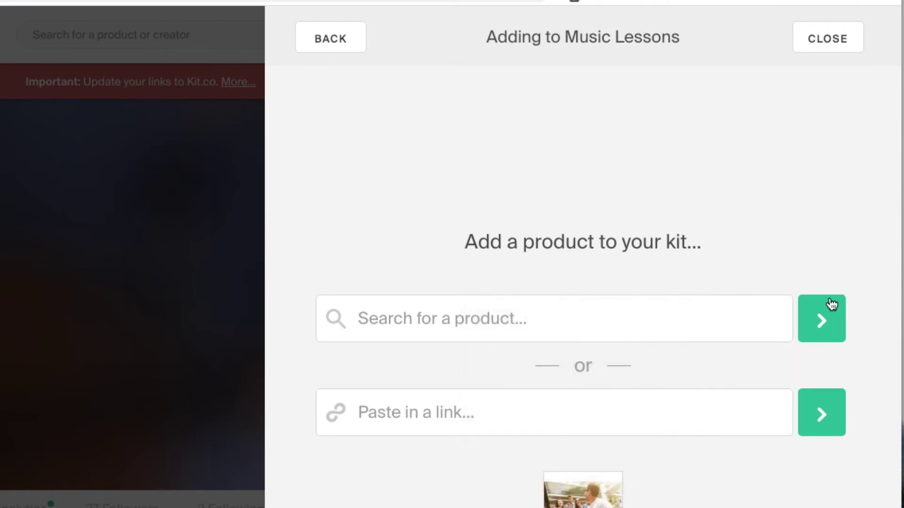
# Step: Finish adding products, choose to share the kit later, and look over the new Music Lessons kit page
pyautogui.click(828, 38)
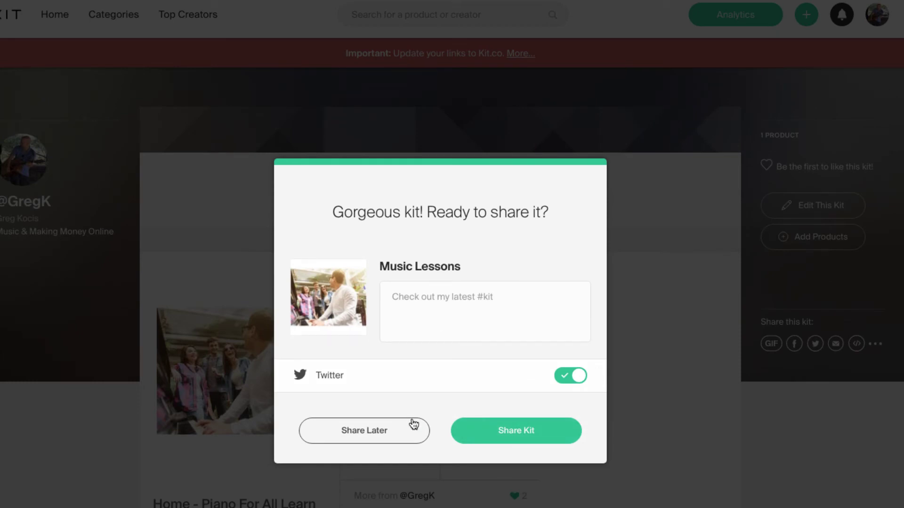
pyautogui.click(364, 431)
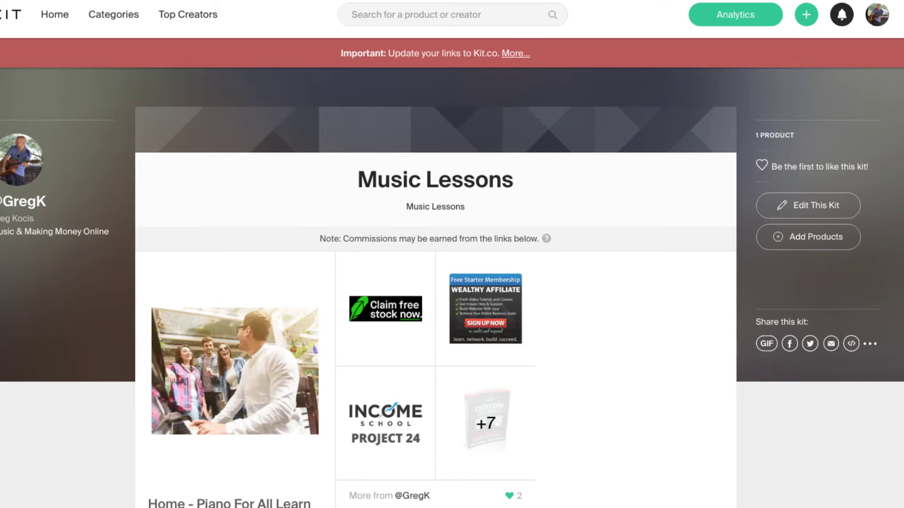
pyautogui.scroll(-5, 899, 225)
pyautogui.scroll(3, 899, 225)
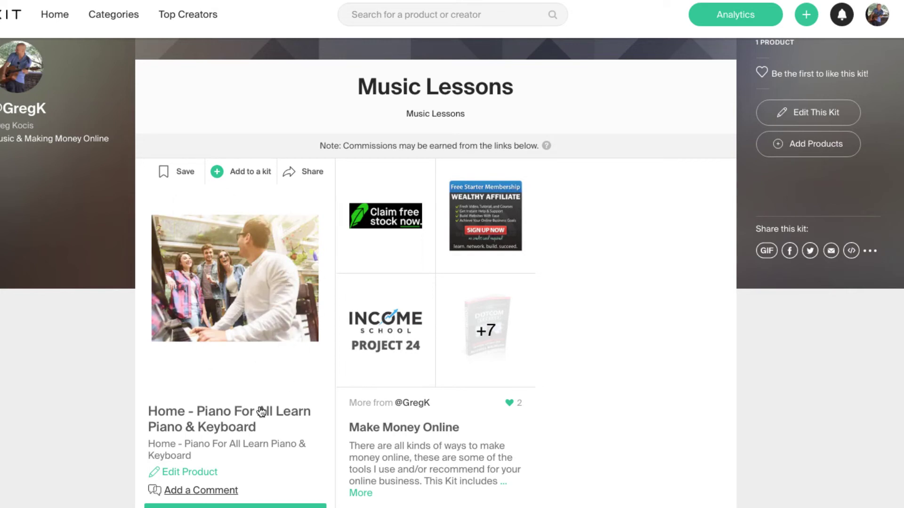
# Step: Review the piano product's editing options and the kit's GIF sharing options, leaving both without changes
pyautogui.click(197, 470)
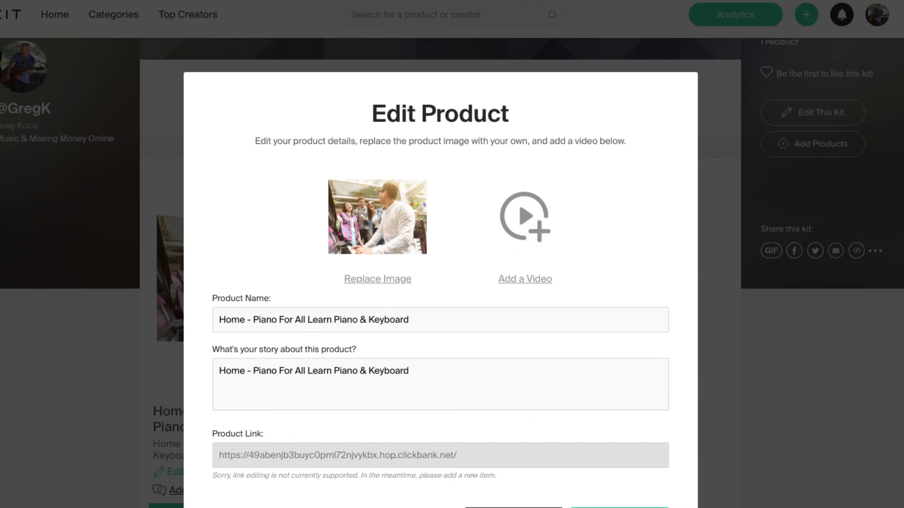
pyautogui.click(514, 507)
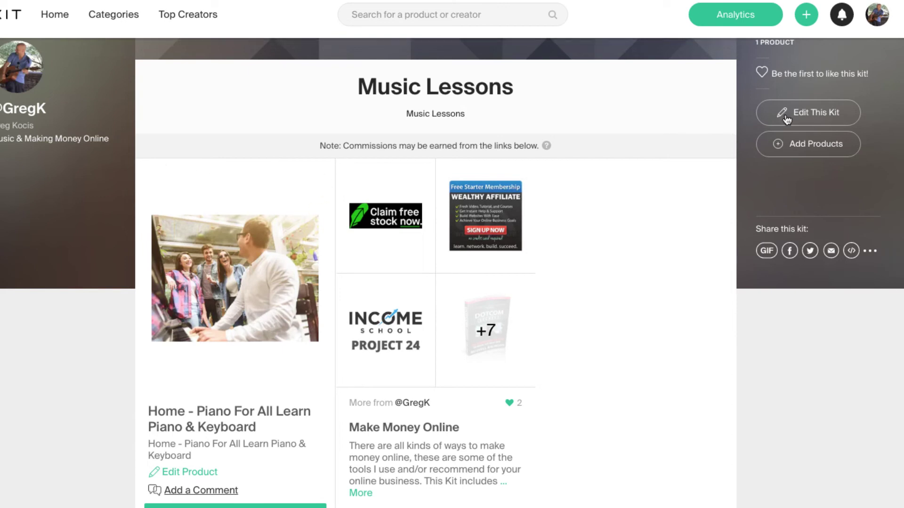
pyautogui.click(766, 255)
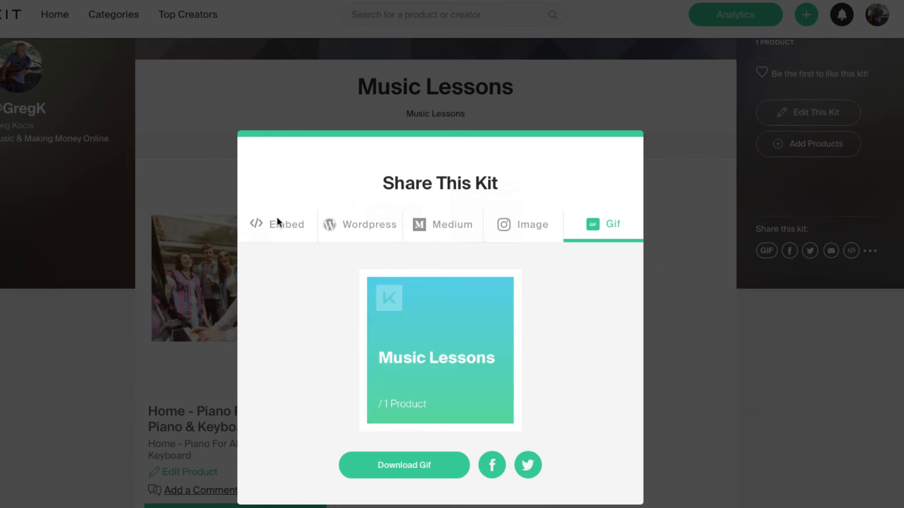
pyautogui.click(683, 405)
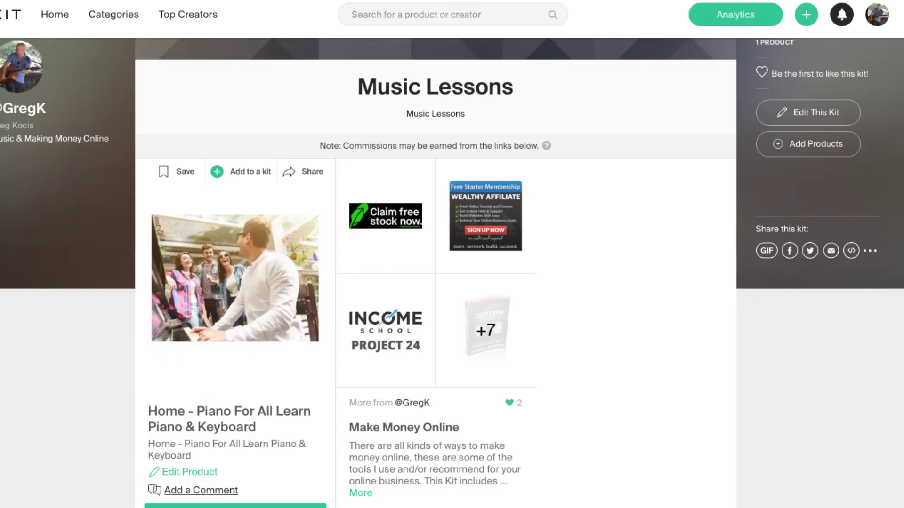
# Step: Open the piano product's detail view, check its sharing options, and close the view
pyautogui.click(226, 289)
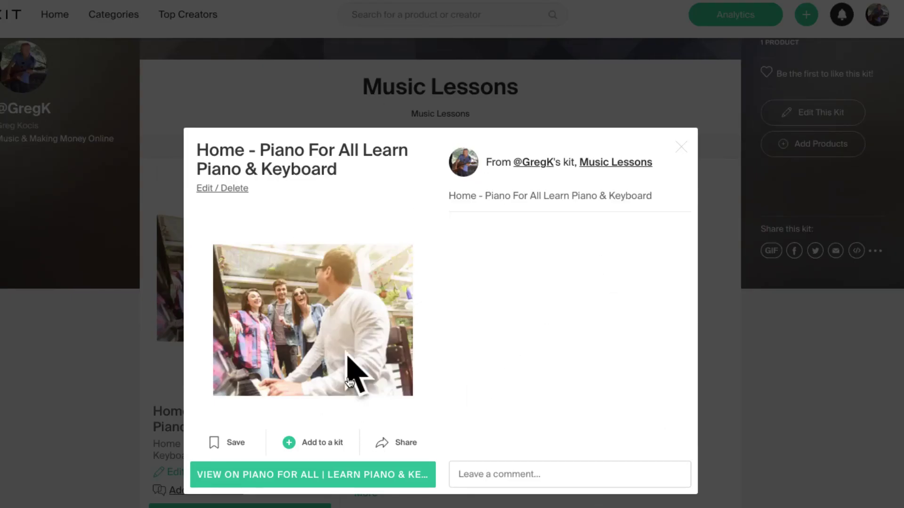
pyautogui.click(385, 445)
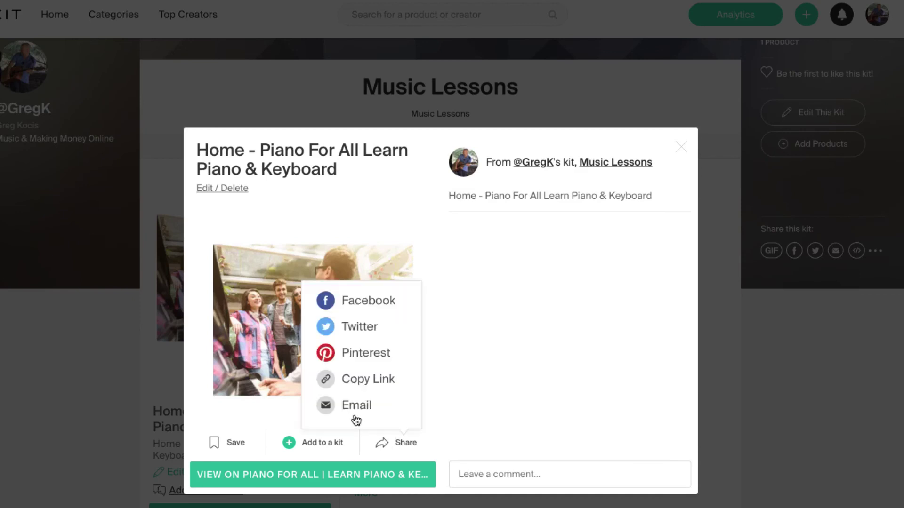
pyautogui.click(327, 221)
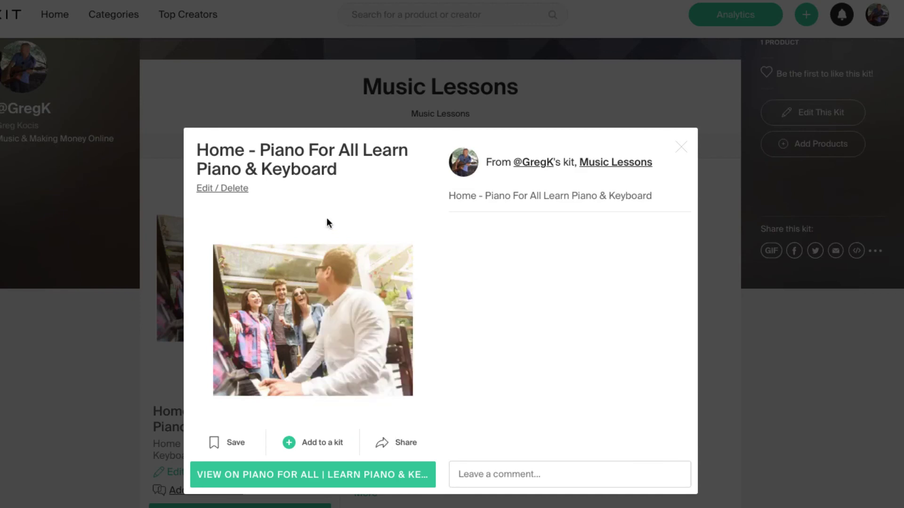
pyautogui.click(839, 412)
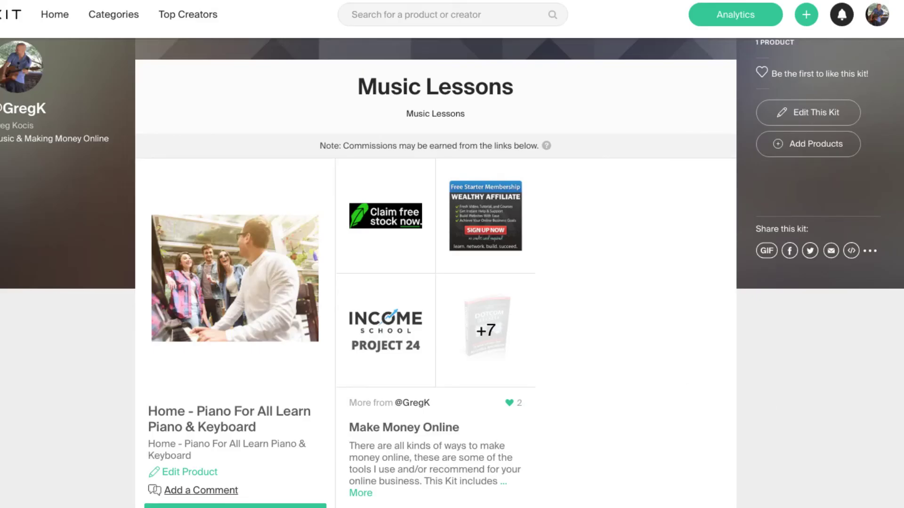
# Step: Look through the Music Lessons kit page down to its option for adding a product and return to the top
pyautogui.scroll(2, 452, 273)
pyautogui.scroll(-10, 452, 273)
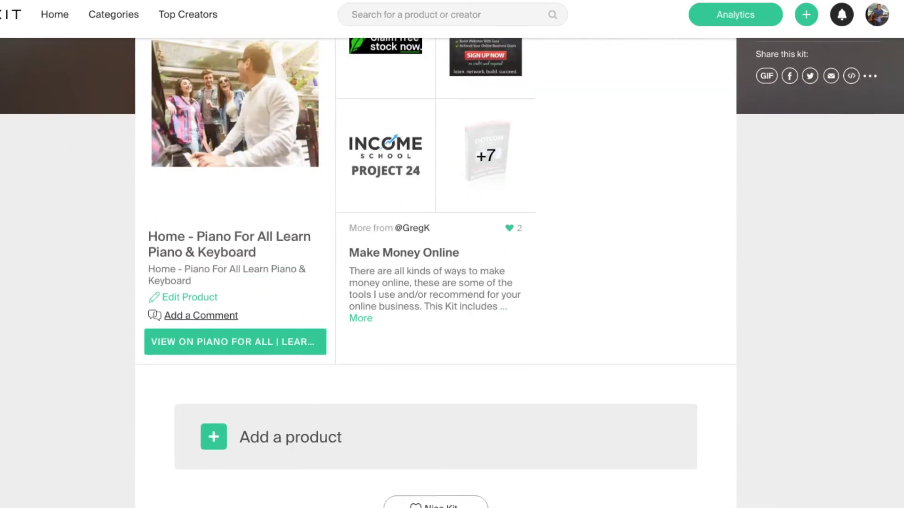
pyautogui.scroll(10, 452, 273)
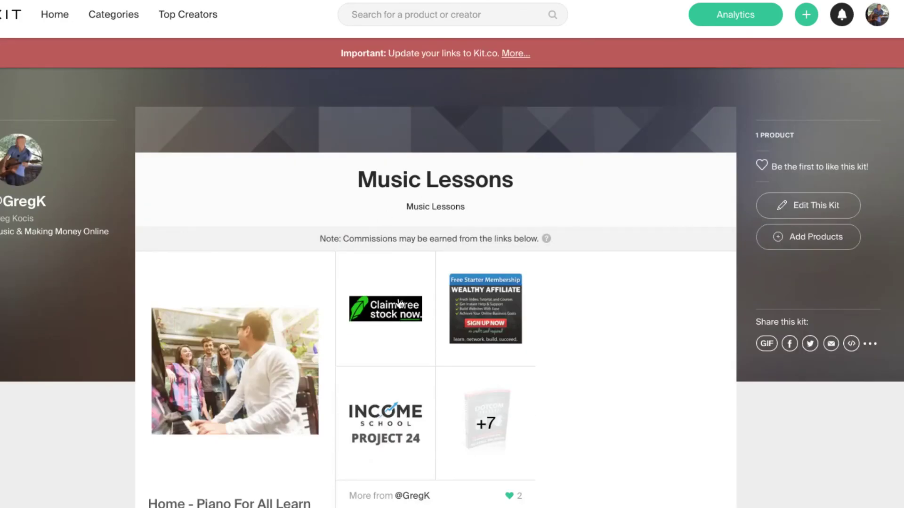